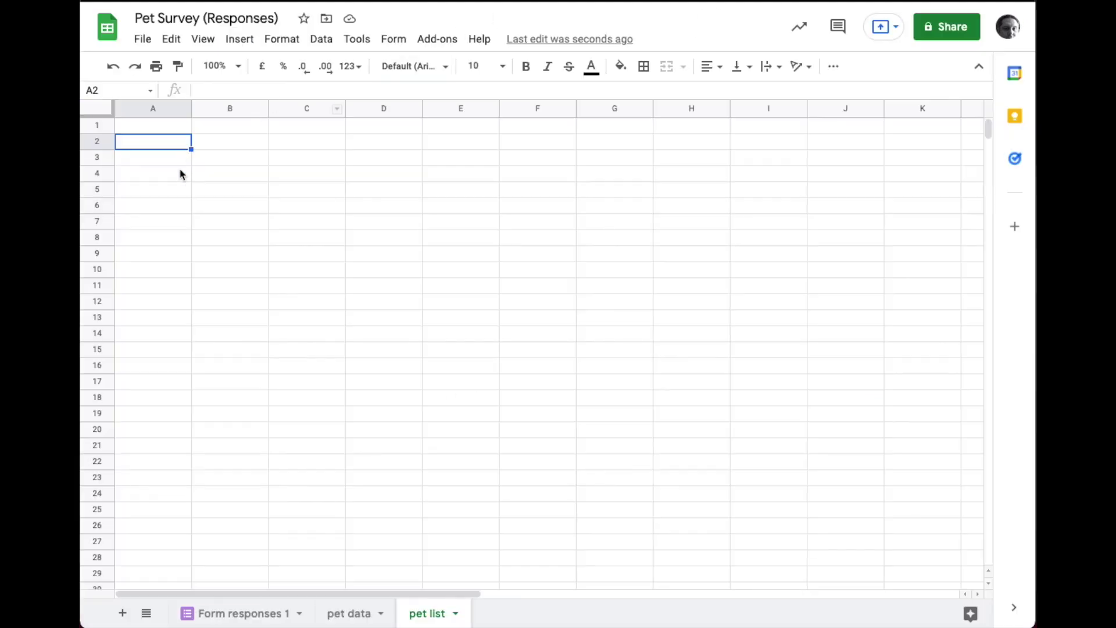
Step: Check the Form responses 1 data, then return to the empty pet list sheet and edit A1
left_click(195, 616)
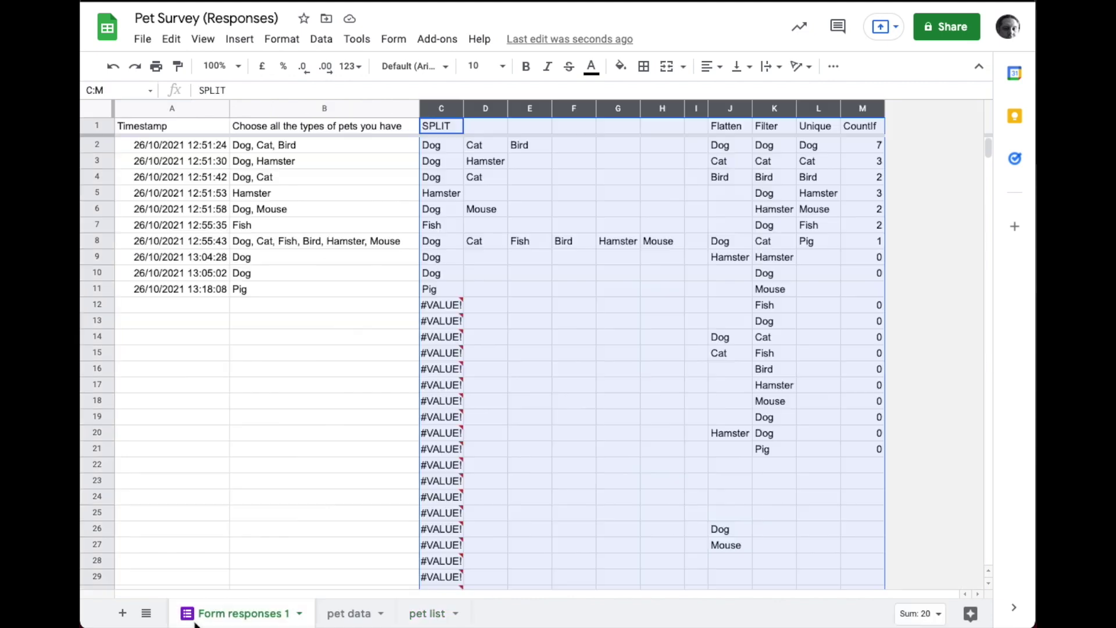
left_click(429, 617)
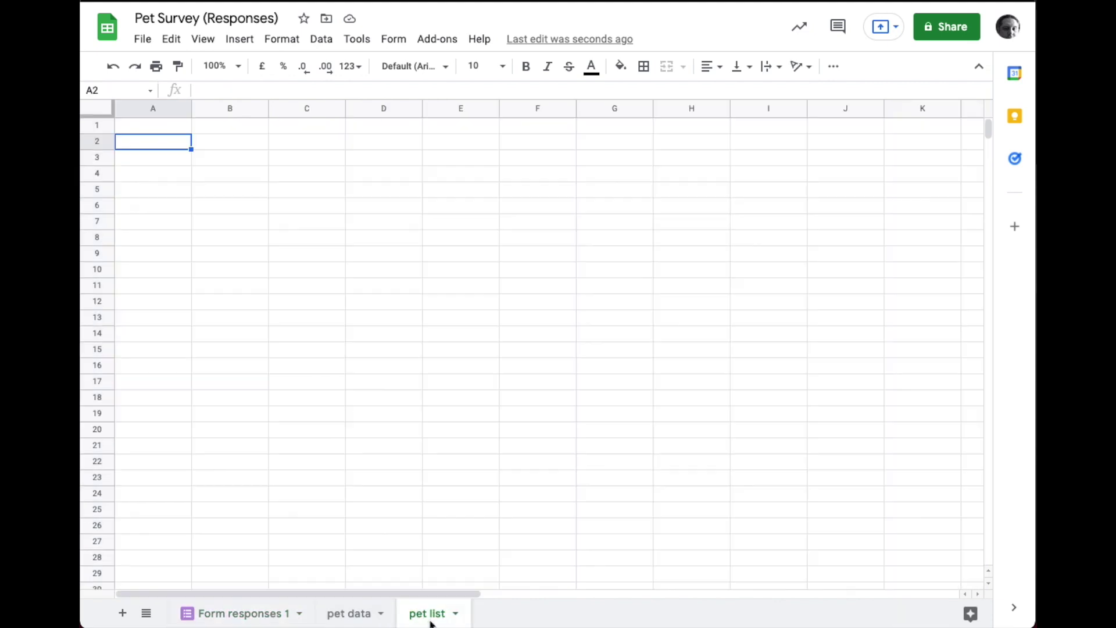
double_click(159, 124)
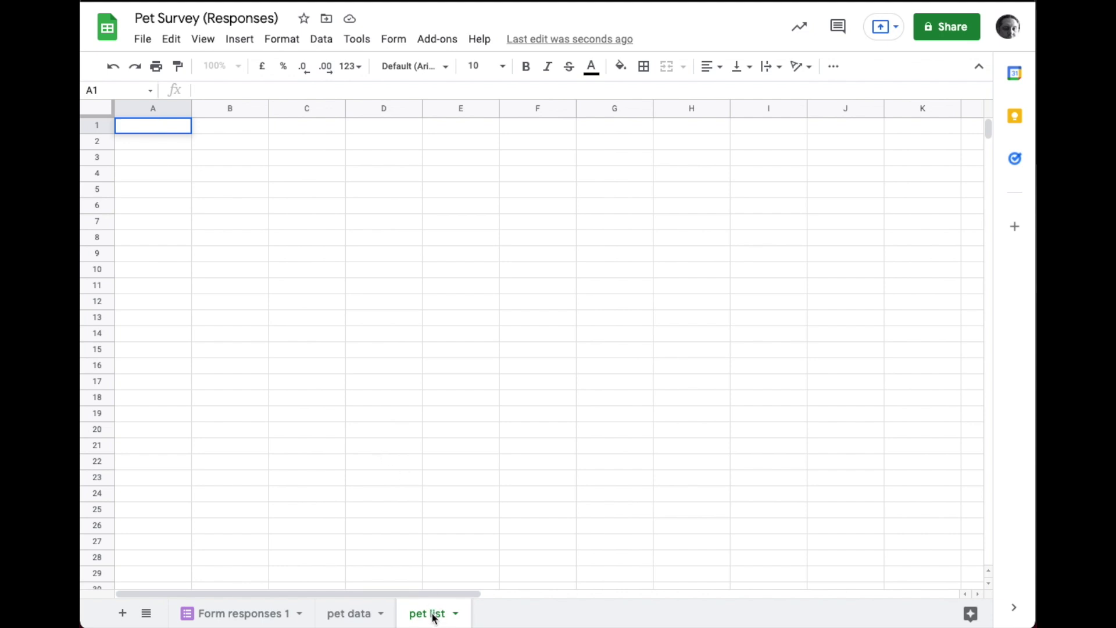
Step: Enter the 'Pet types' header in A1, freeze row 1, and add Dog in A2
type("Pet types")
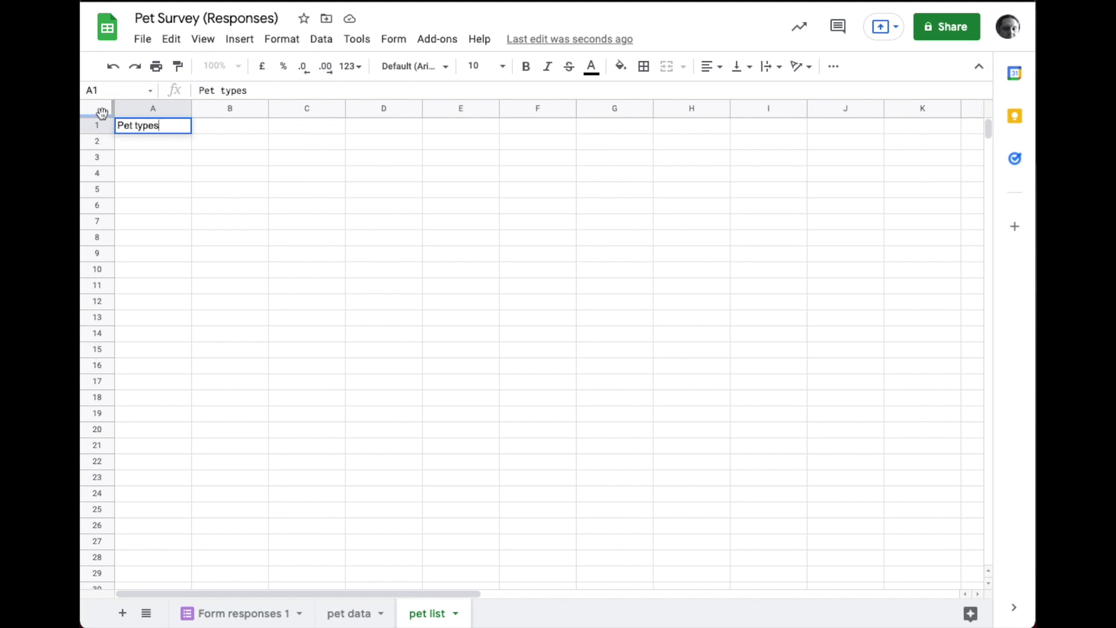
left_click_drag(102, 116, 105, 139)
double_click(140, 146)
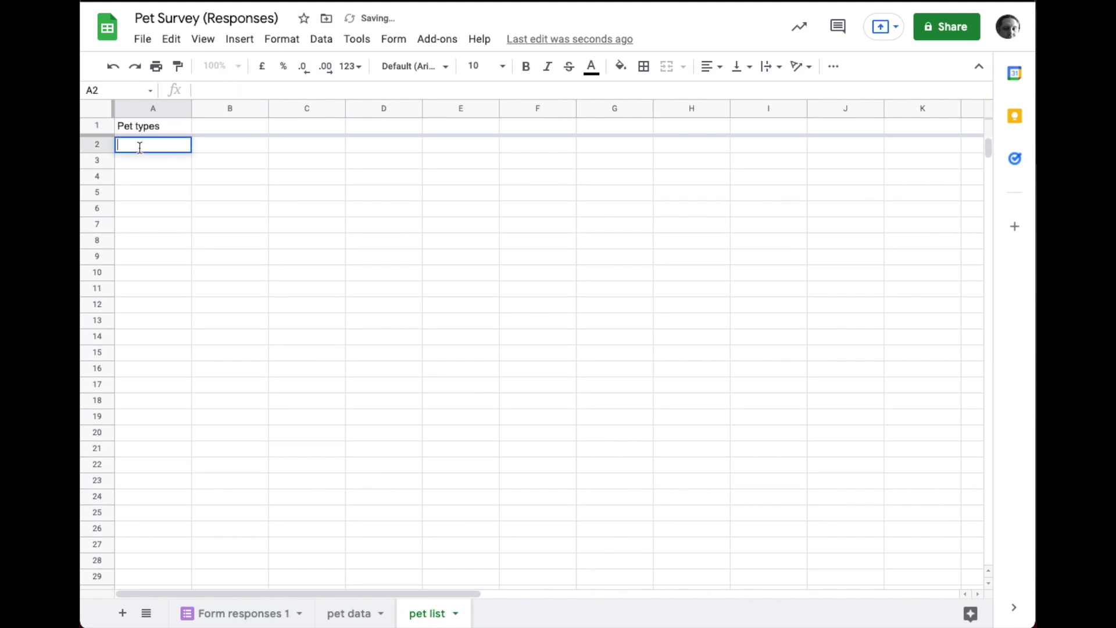
type("Dogf")
key("BackSpace")
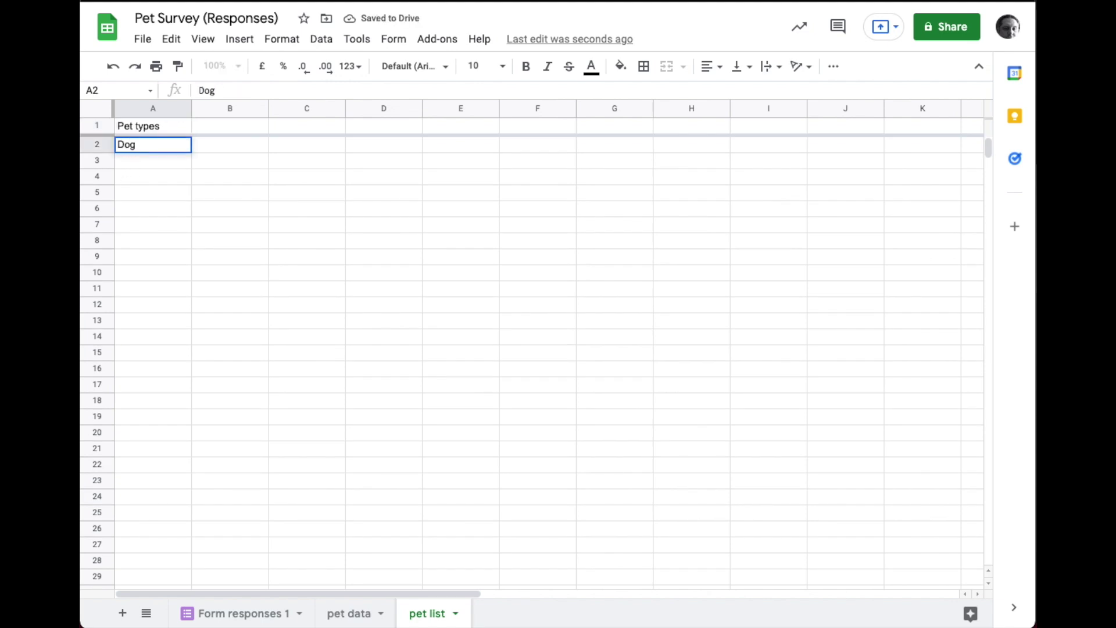
key("Return")
Step: List Cat, Fish, Bird and Mouse in A3:A6 below Dog
type("Cat")
key("Return")
type("Fish")
key("Return")
type("Bird")
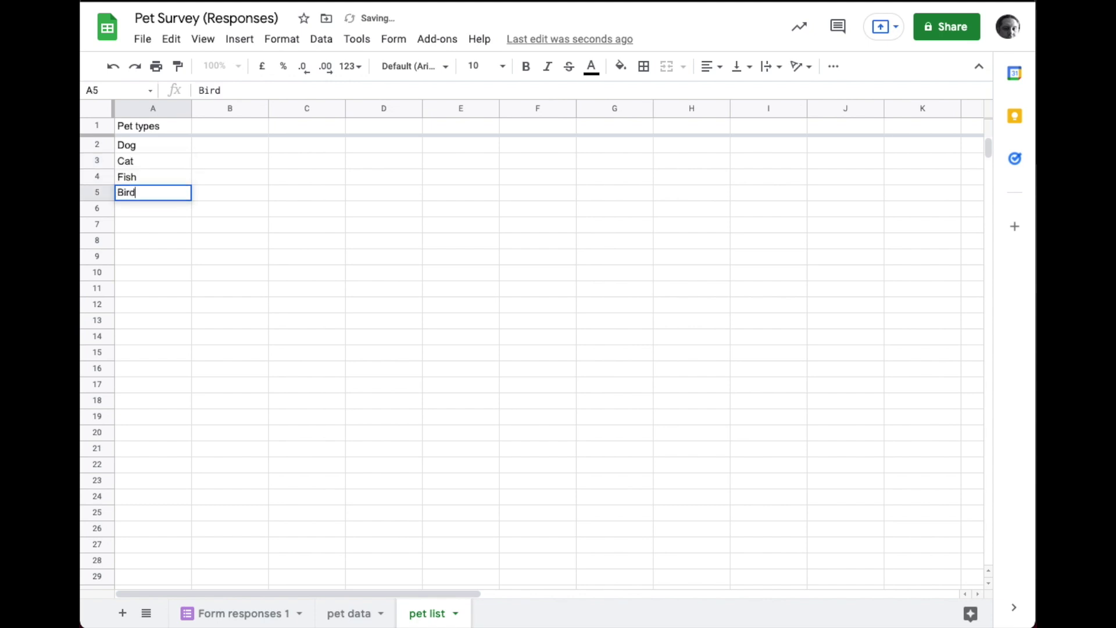
key("Return")
type("Mouse")
left_click(153, 227)
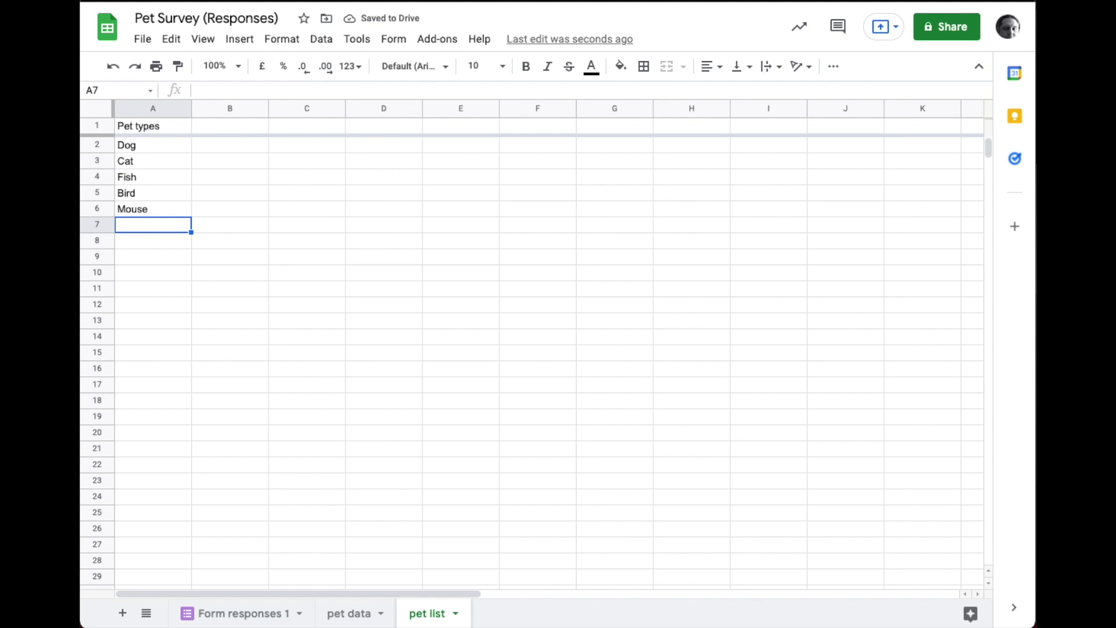
Step: In the form editor, delete the Dog, Cat, Fish and Mouse checkbox options, keeping Hamster
key("ctrl+Tab")
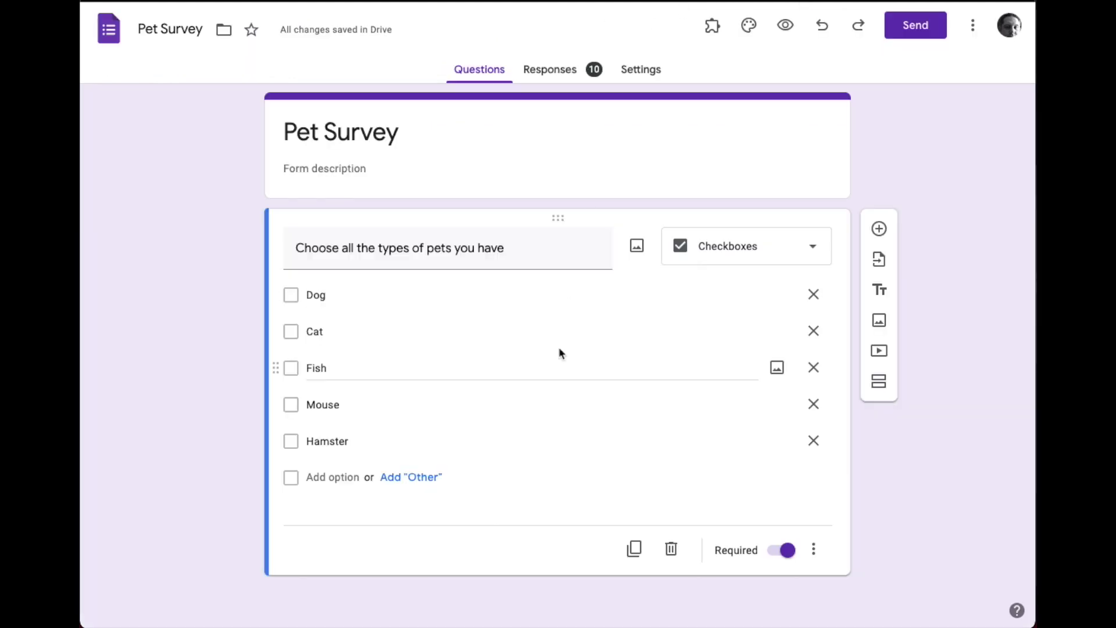
left_click(814, 294)
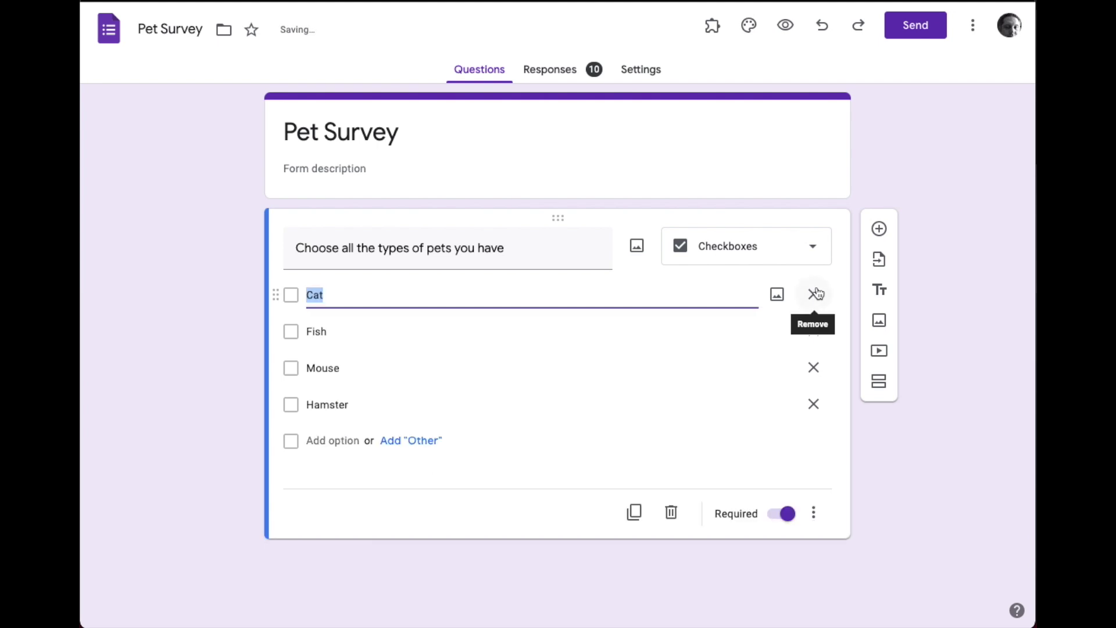
left_click(814, 294)
left_click(813, 294)
left_click(813, 294)
left_click(816, 296)
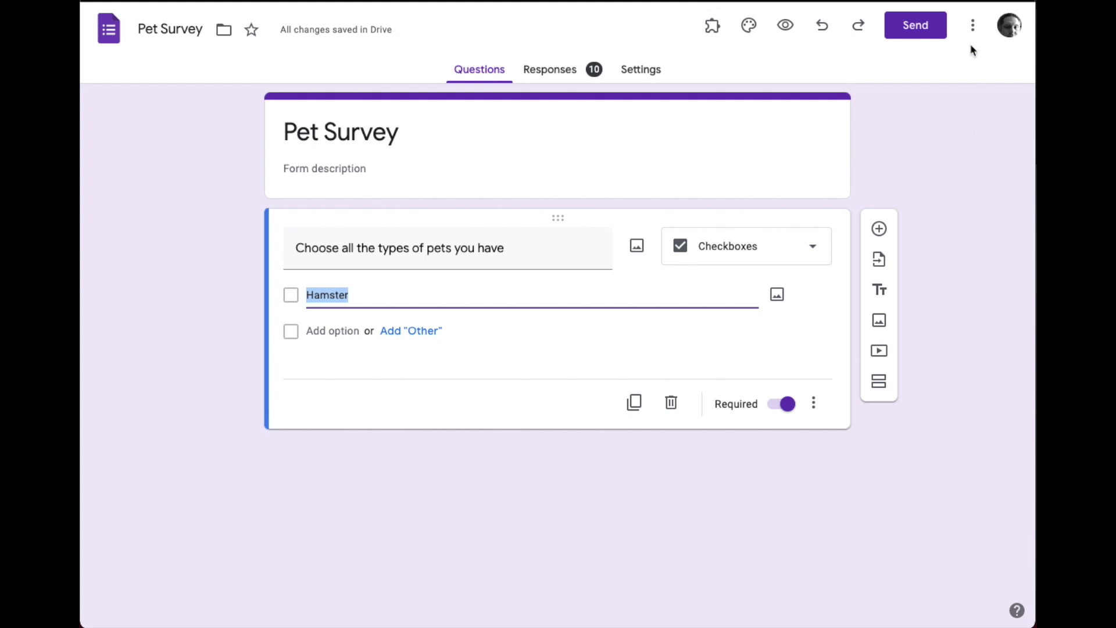
left_click(972, 26)
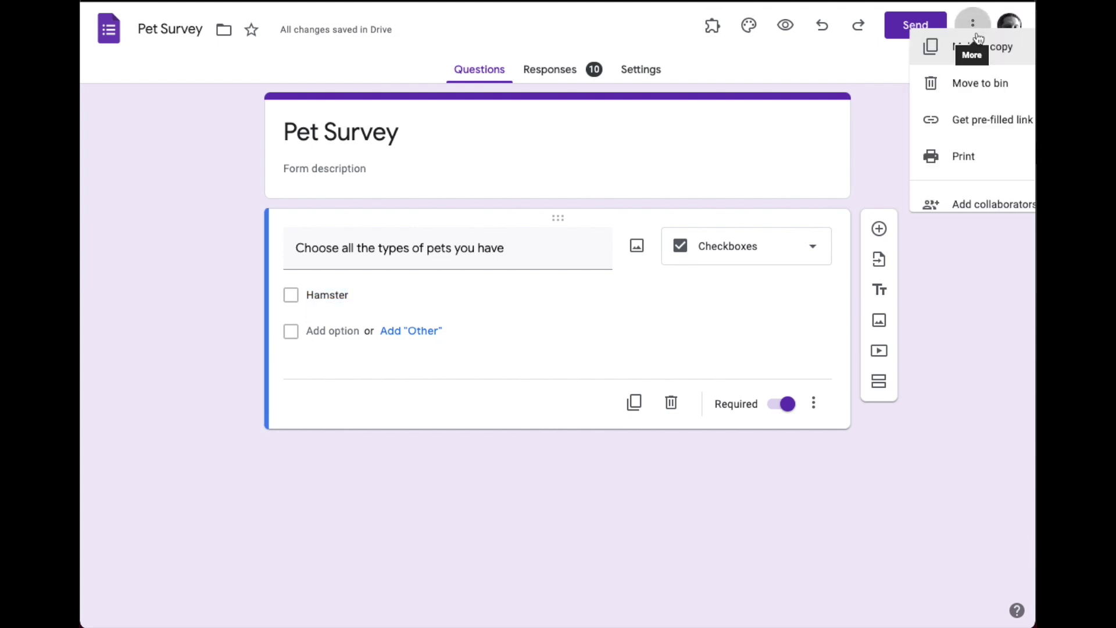
left_click(942, 311)
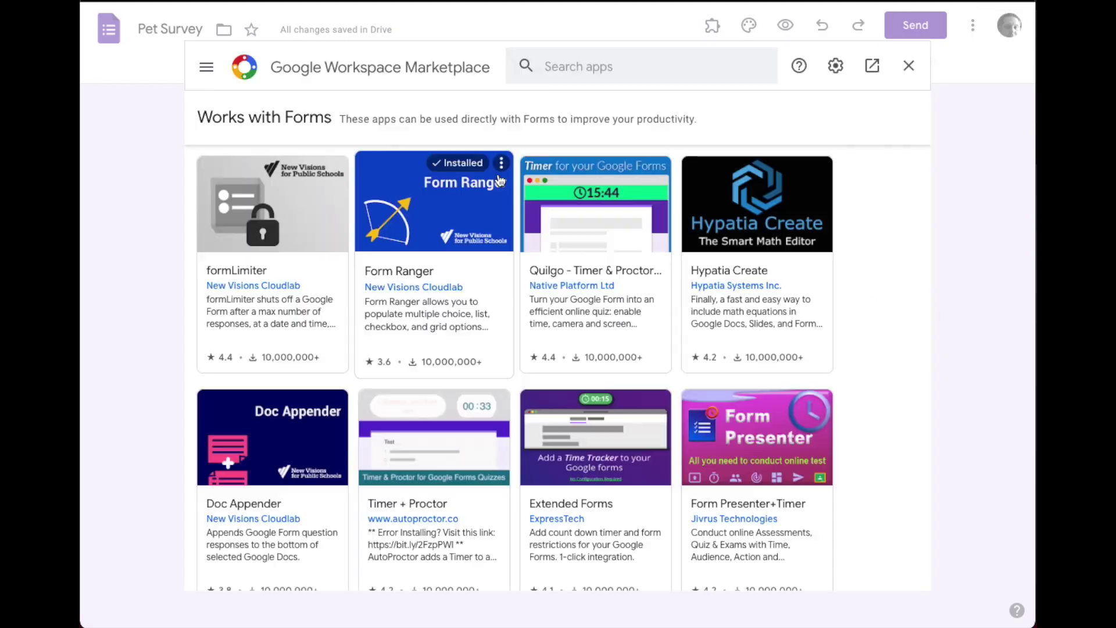
left_click(607, 64)
type("for")
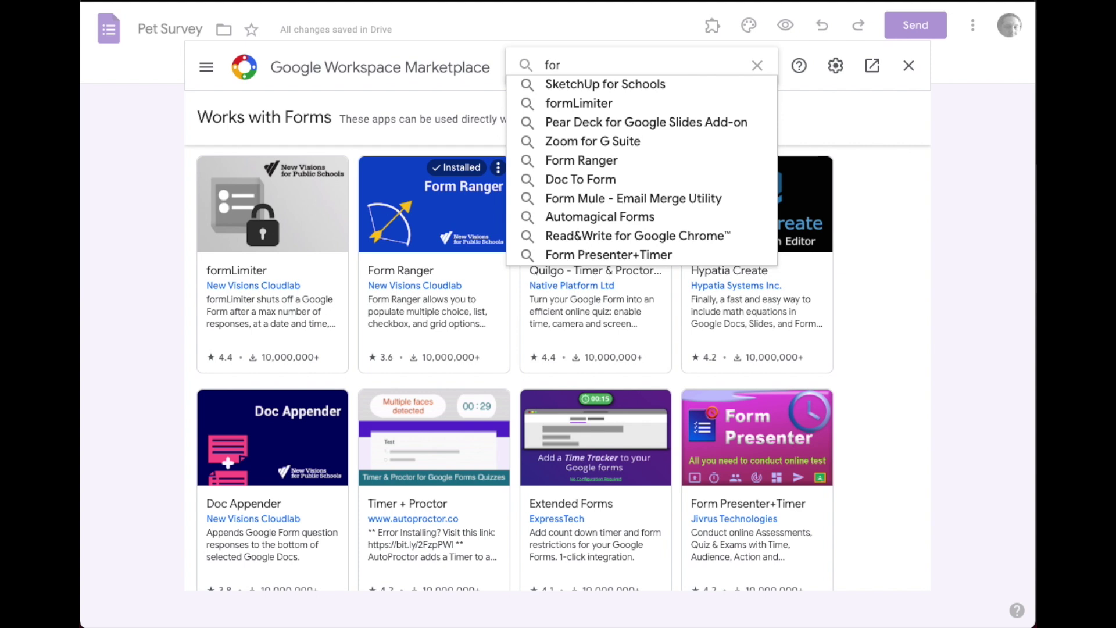
type("m")
key("Return")
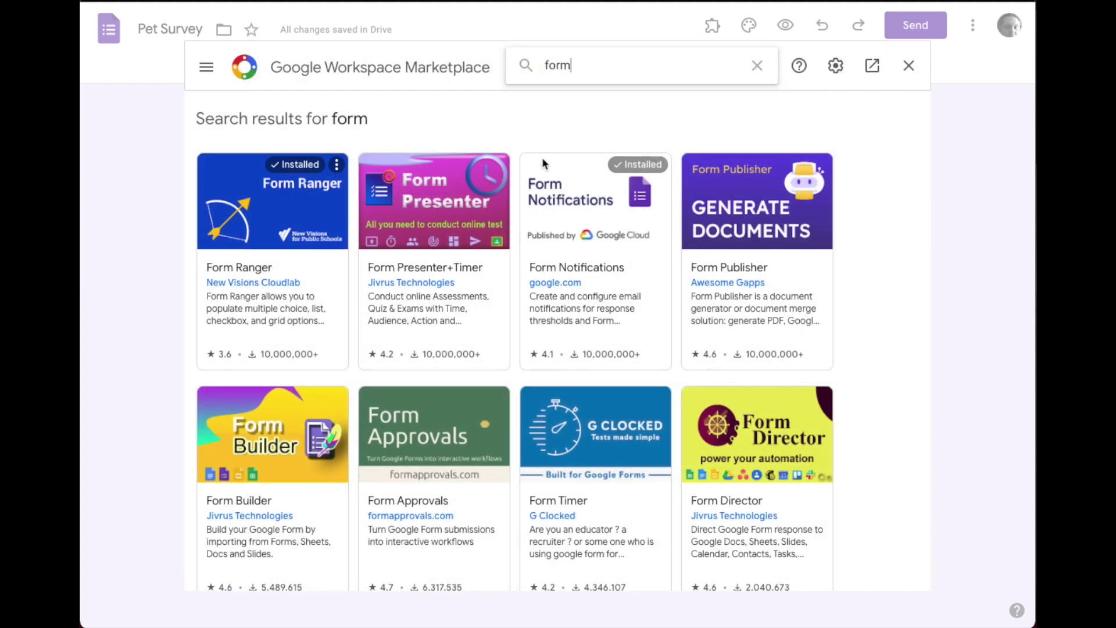
left_click(339, 161)
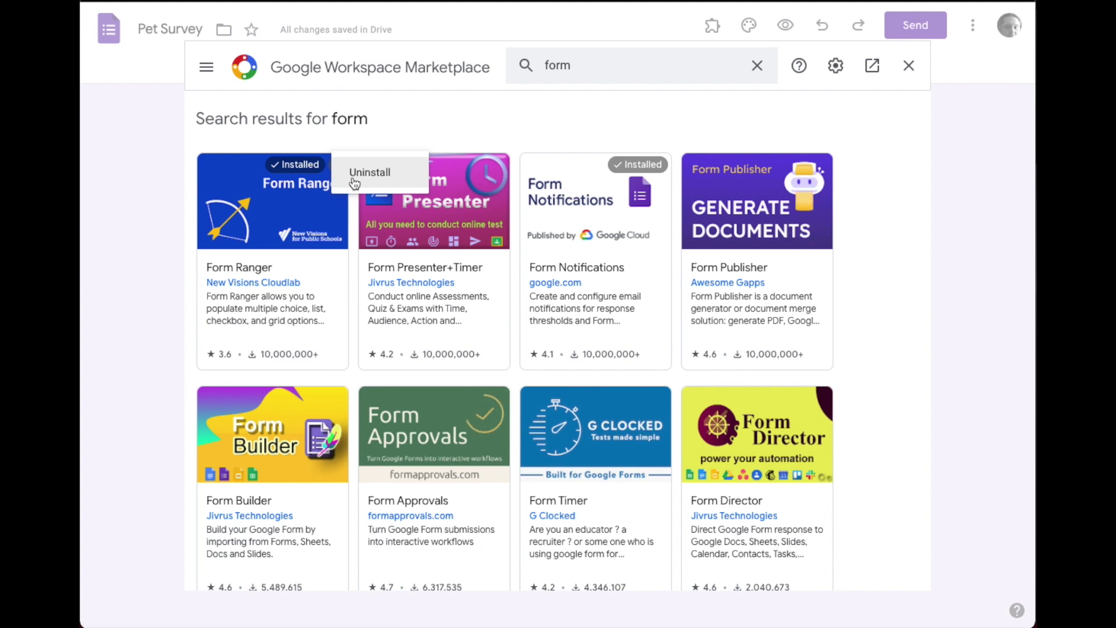
left_click(353, 132)
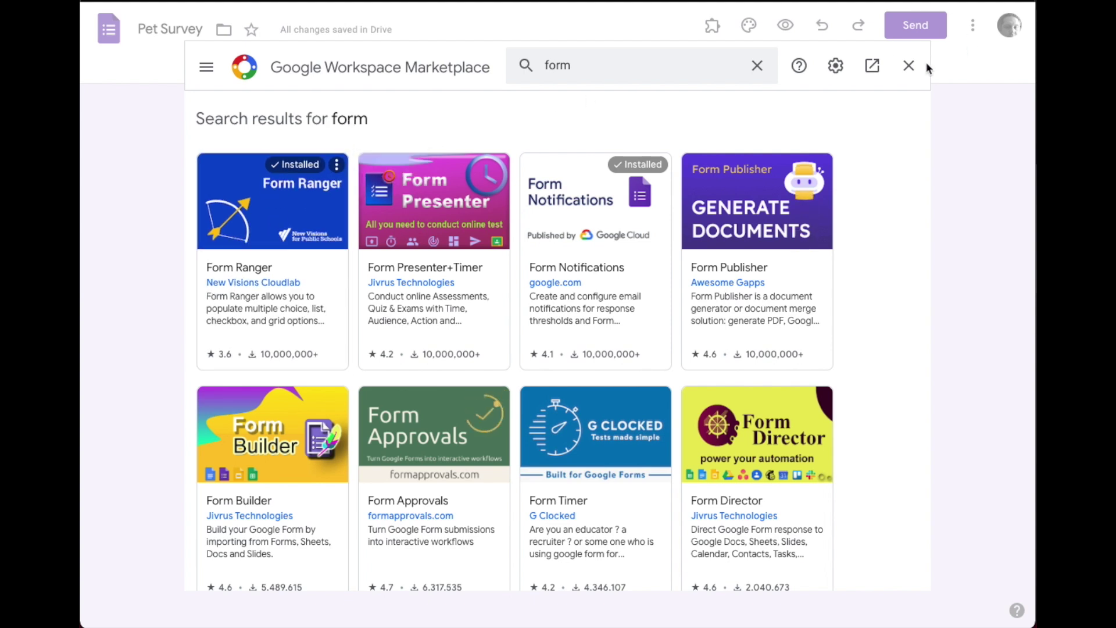
left_click(909, 67)
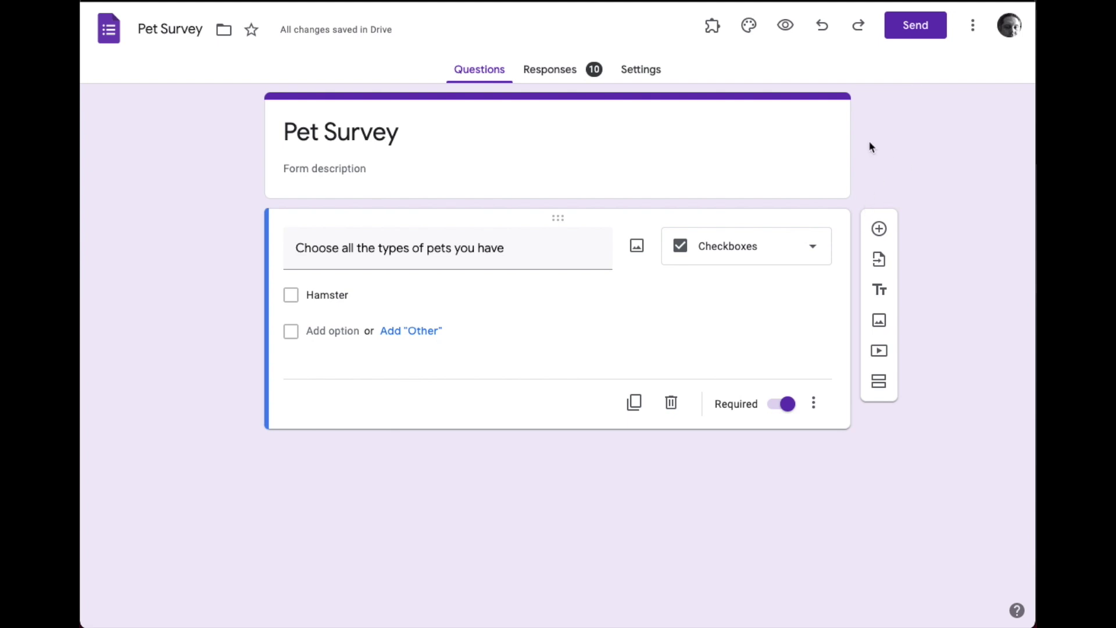
Step: Start the Form Ranger add-on and enable 'Populate from range' for the pet question
left_click(711, 24)
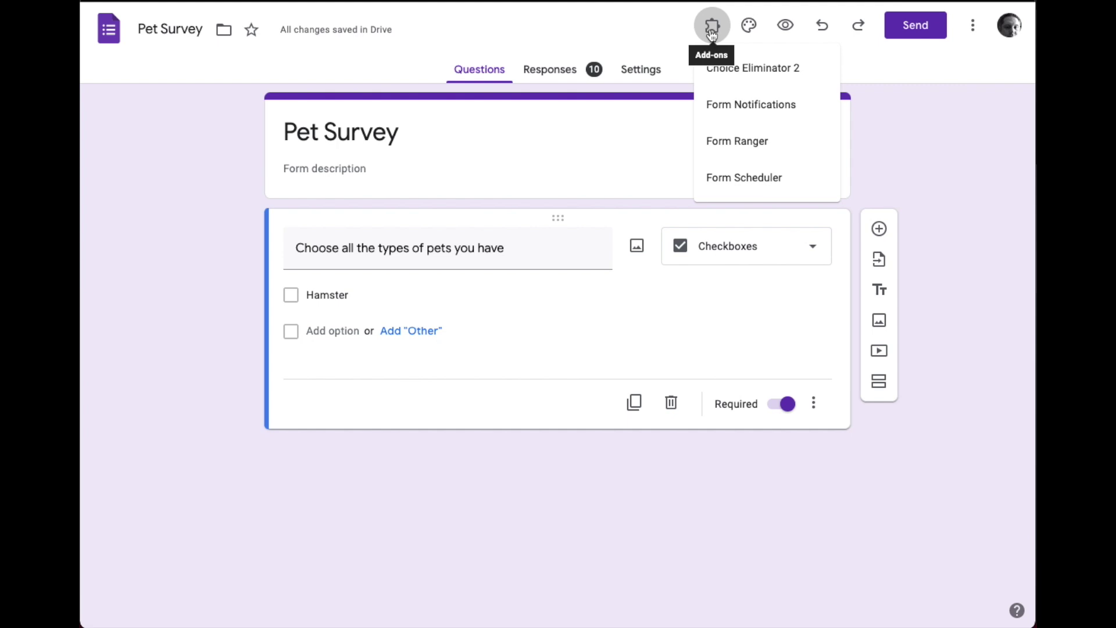
left_click(735, 146)
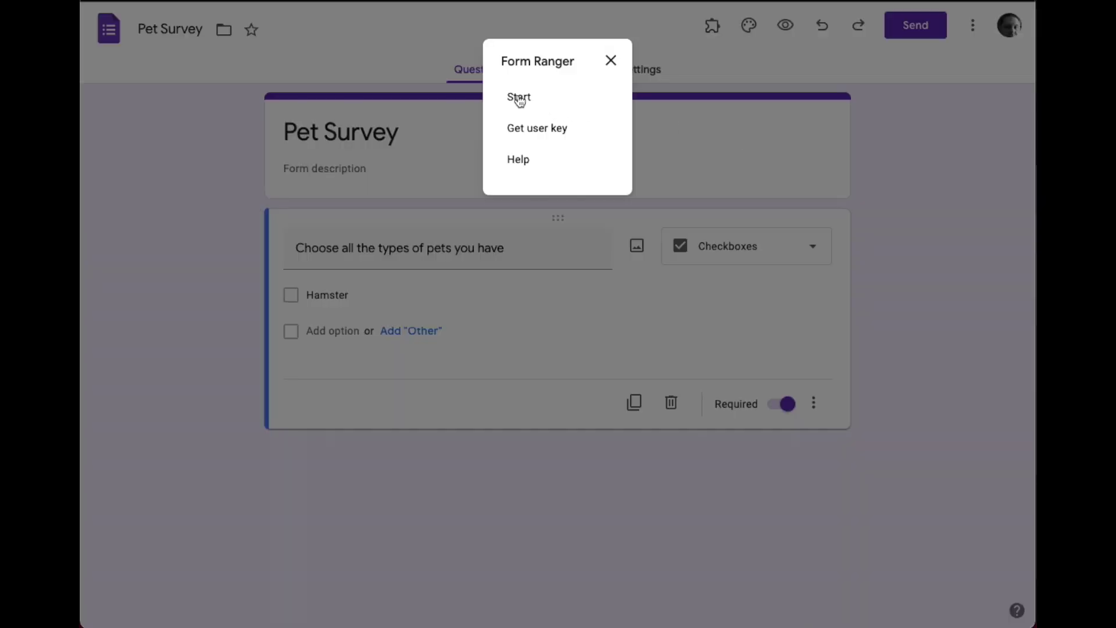
left_click(519, 98)
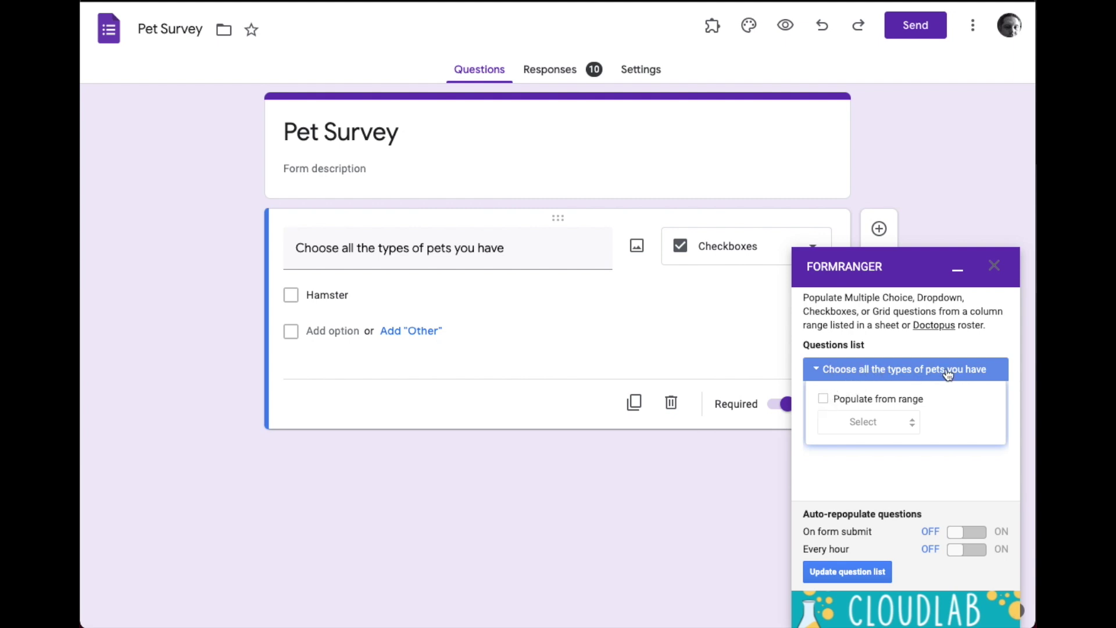
left_click(823, 399)
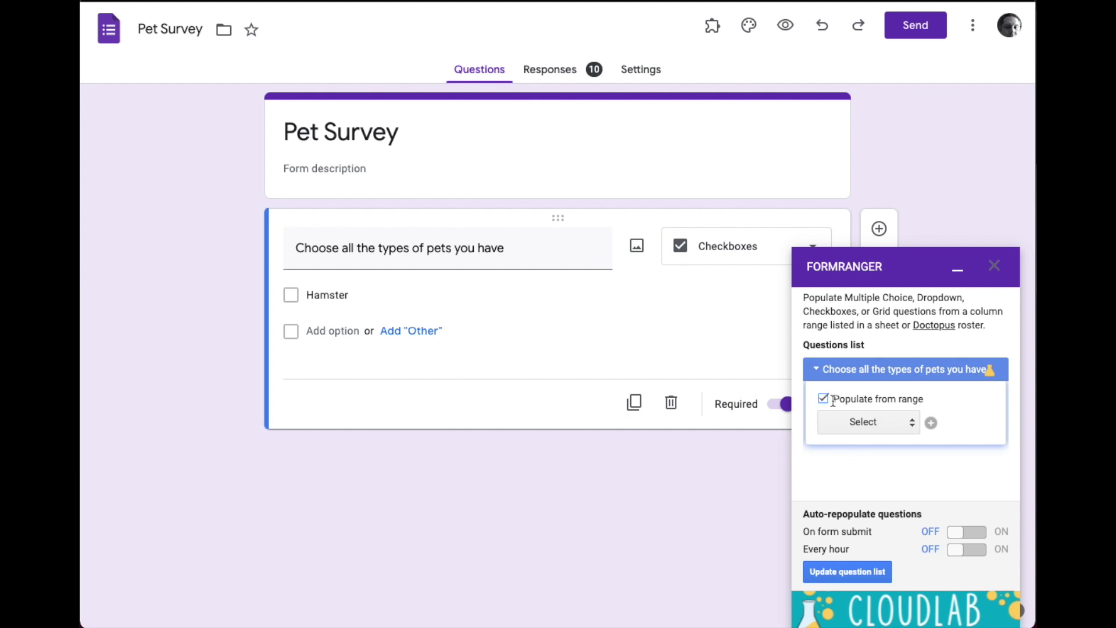
Step: Create a new range from the Pet types column of the 'pet list' sheet in Pet Survey (Responses)
left_click(931, 424)
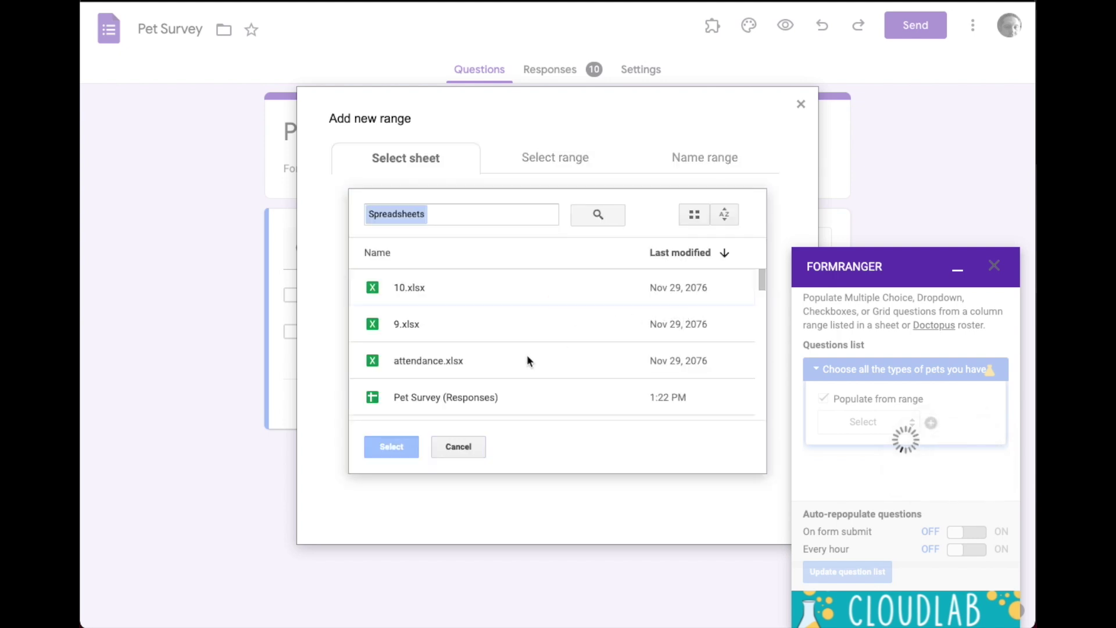
left_click(405, 400)
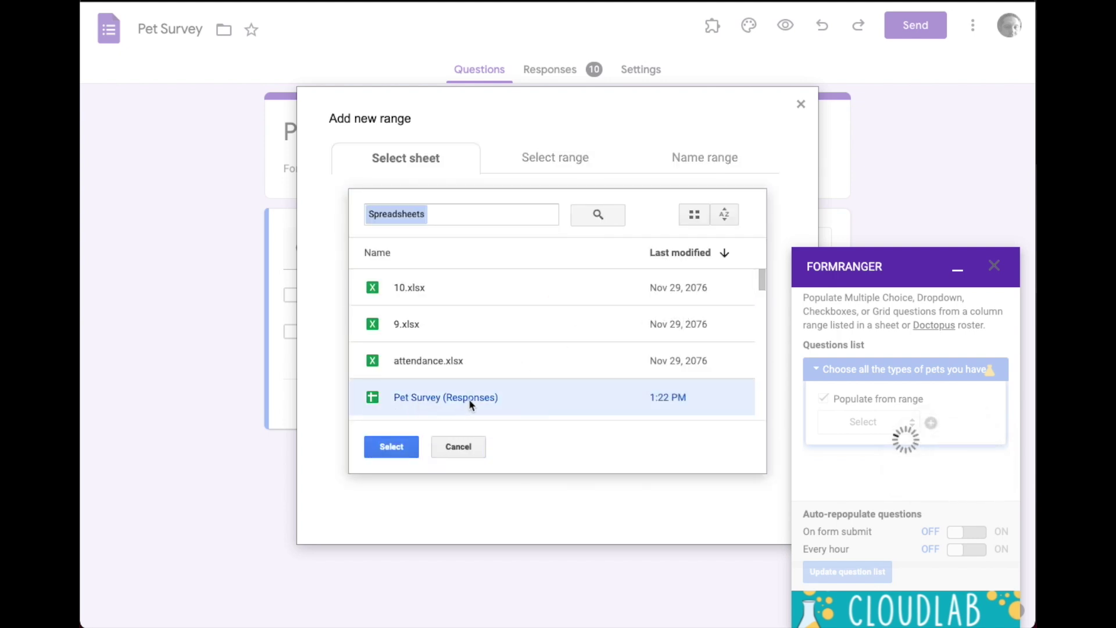
left_click(398, 454)
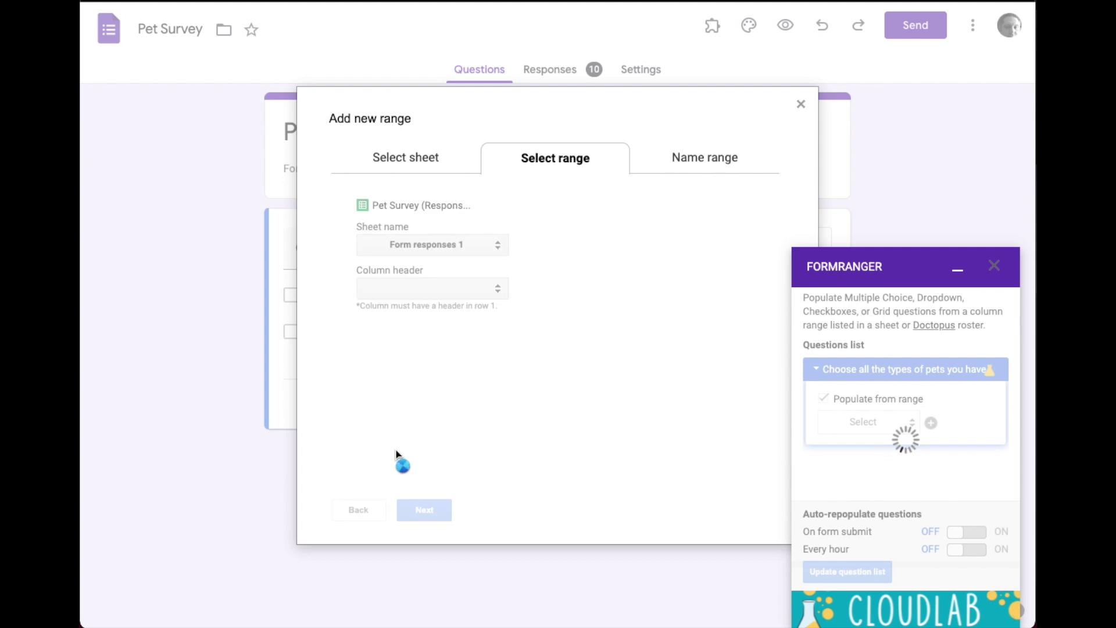
left_click(399, 246)
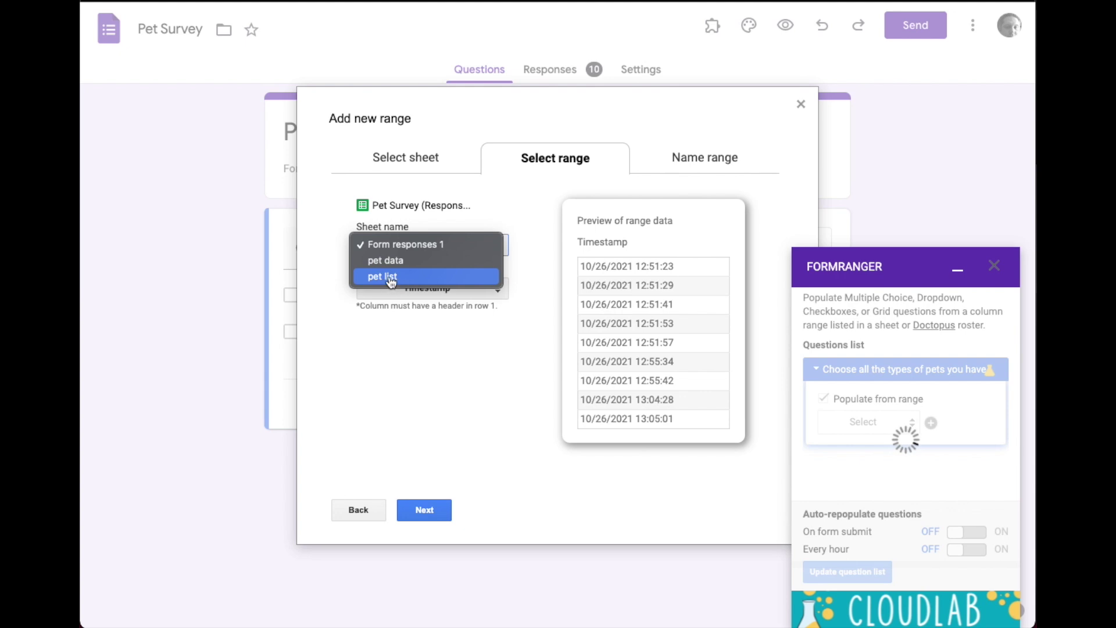
left_click(391, 277)
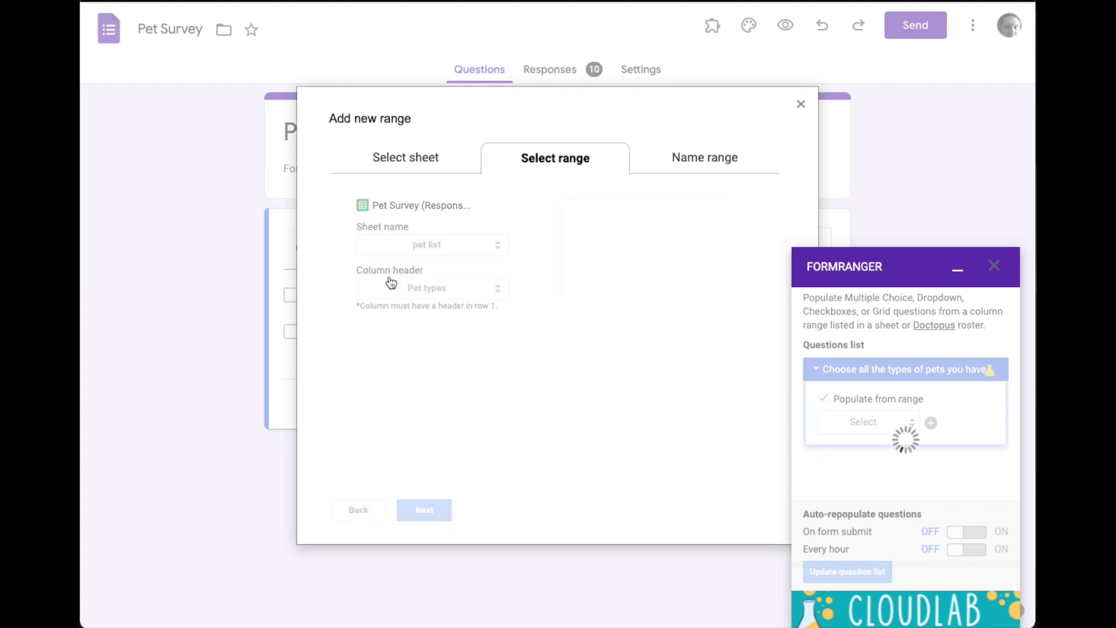
left_click(418, 294)
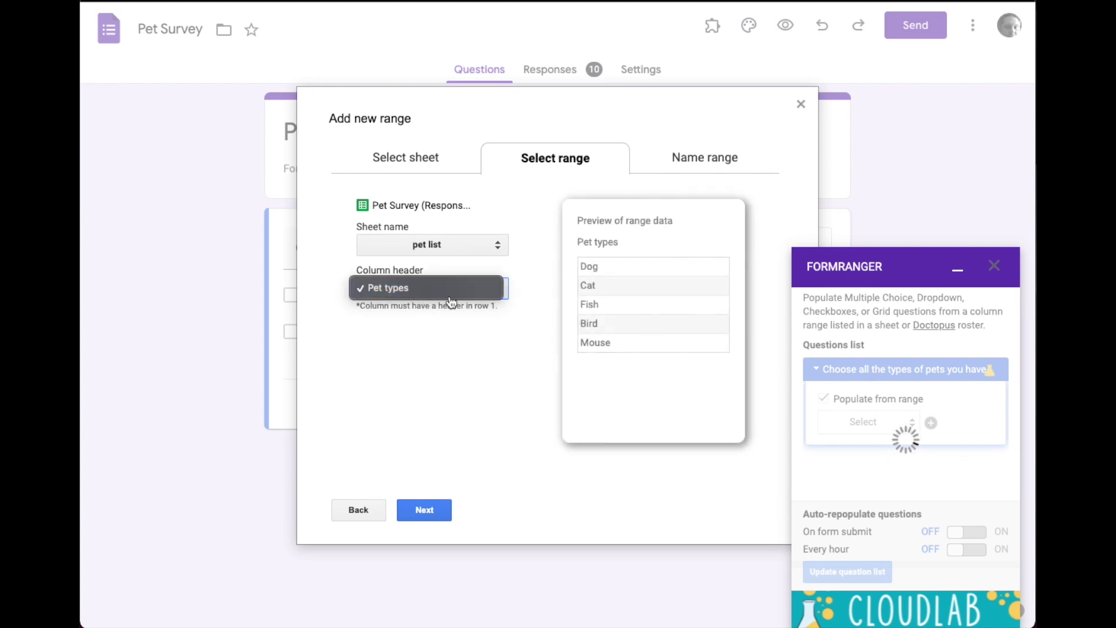
left_click(544, 295)
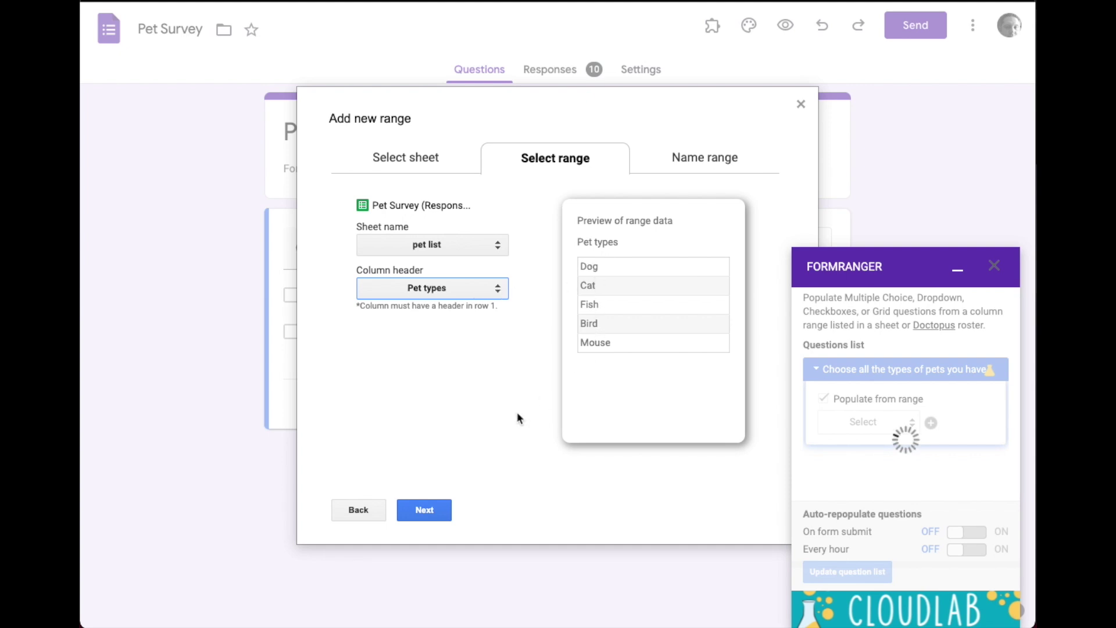
Step: Name the range 'pets' and save it to populate the question
left_click(439, 511)
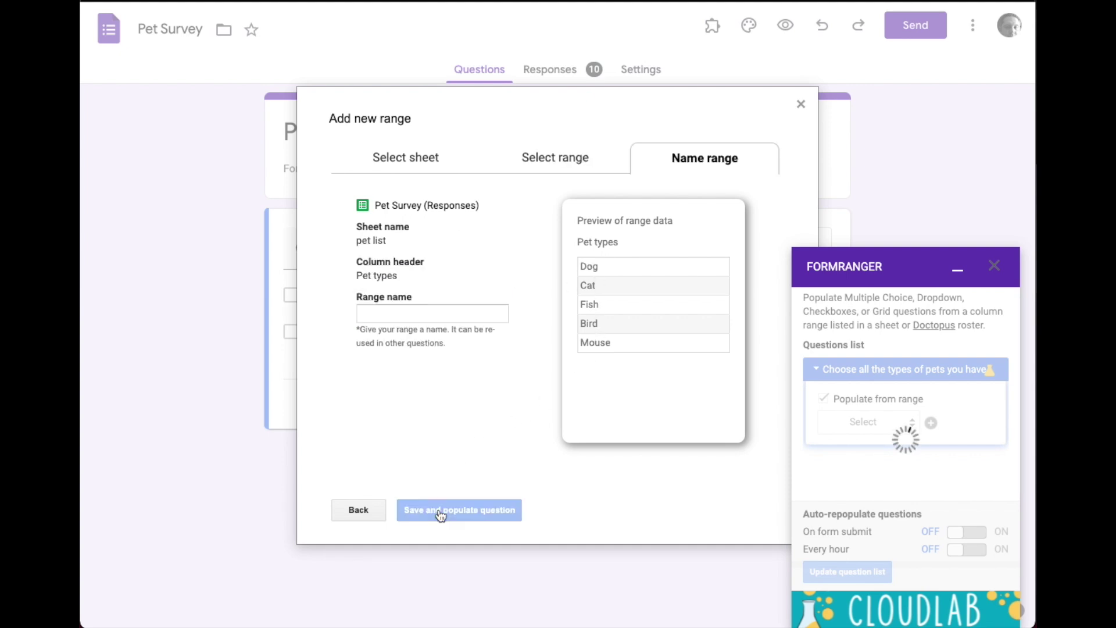
left_click(424, 307)
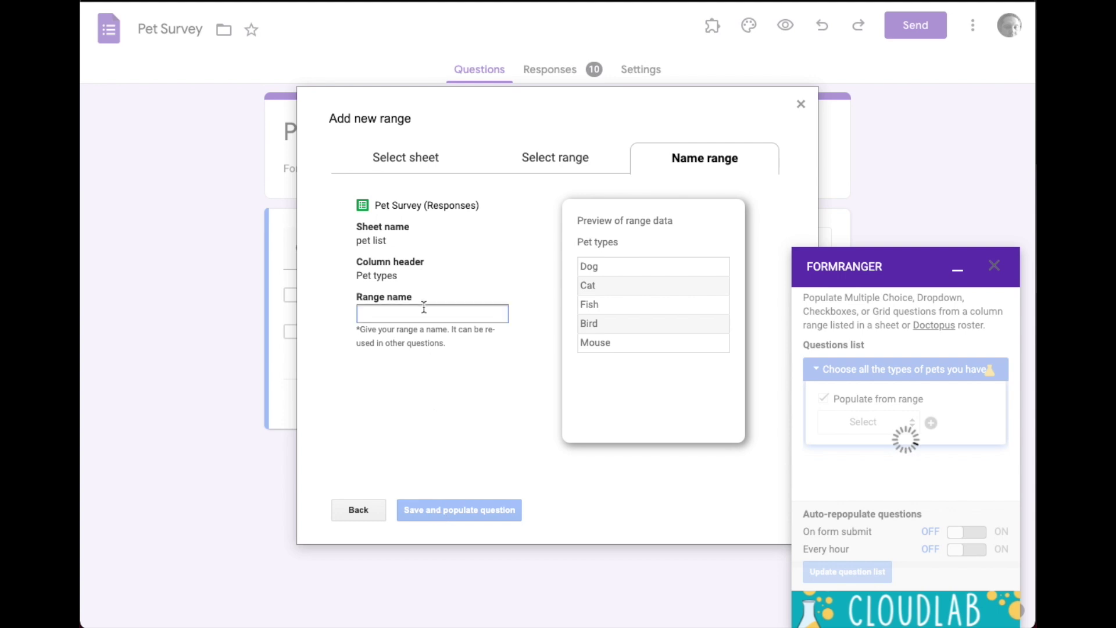
type("pets")
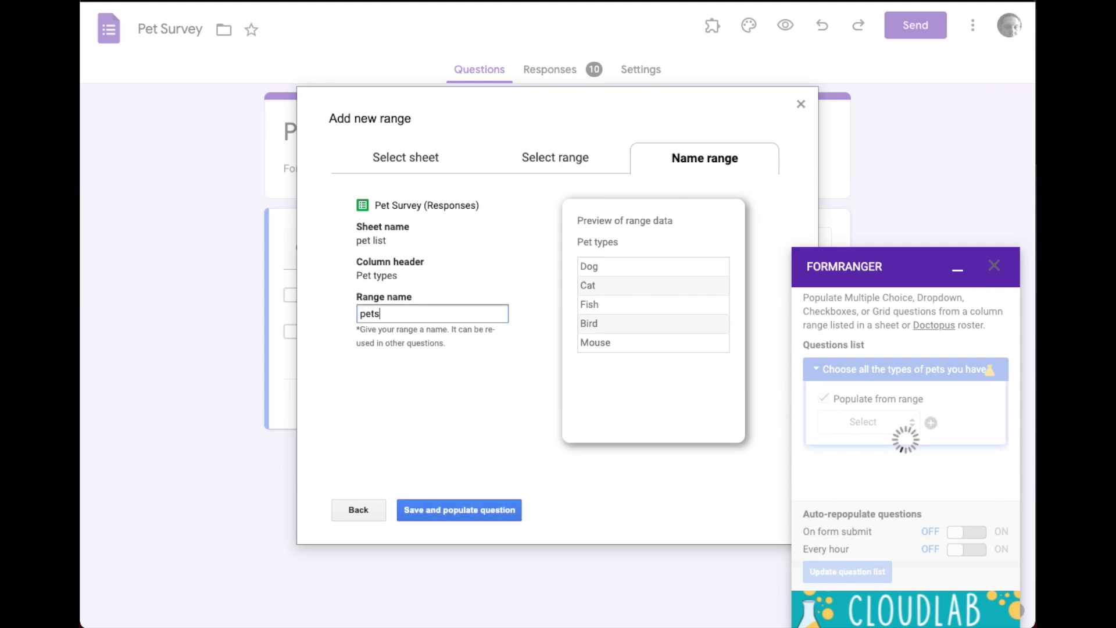
left_click(475, 512)
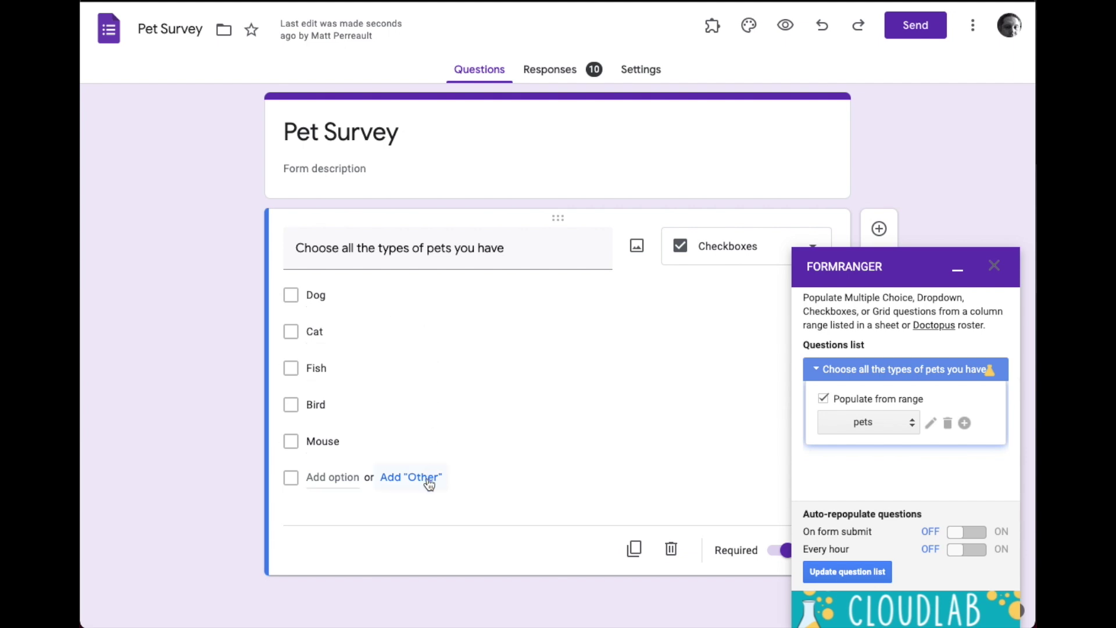
Step: Turn on auto-repopulation on form submit and every hour
left_click(981, 539)
left_click(980, 550)
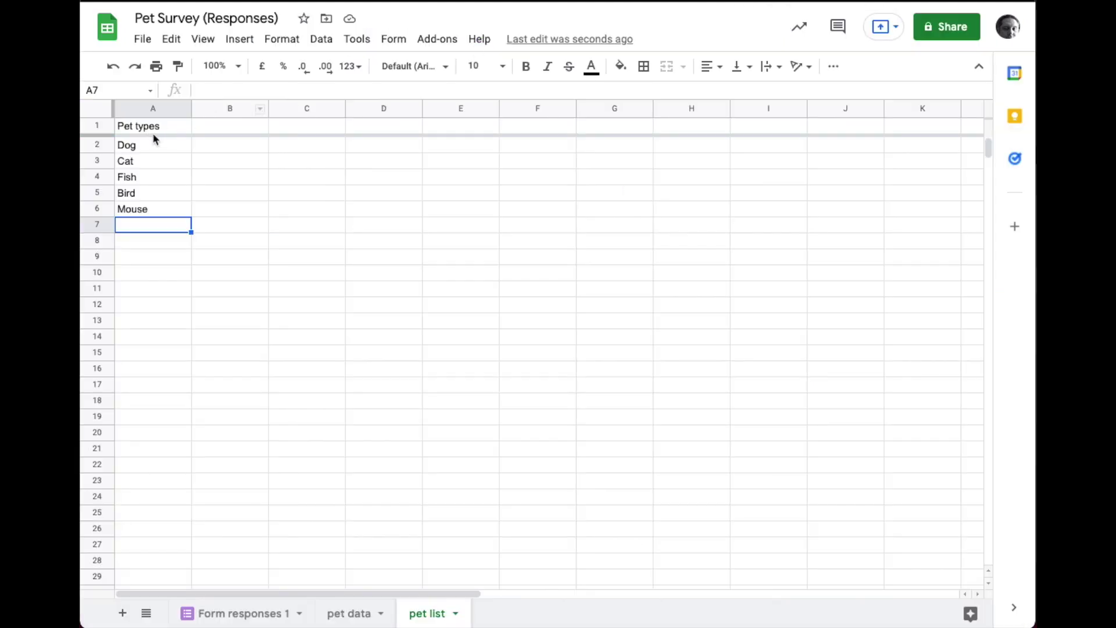
Step: Add Hamster in cell A7 below Mouse on the pet list sheet
double_click(149, 228)
type("Hamster")
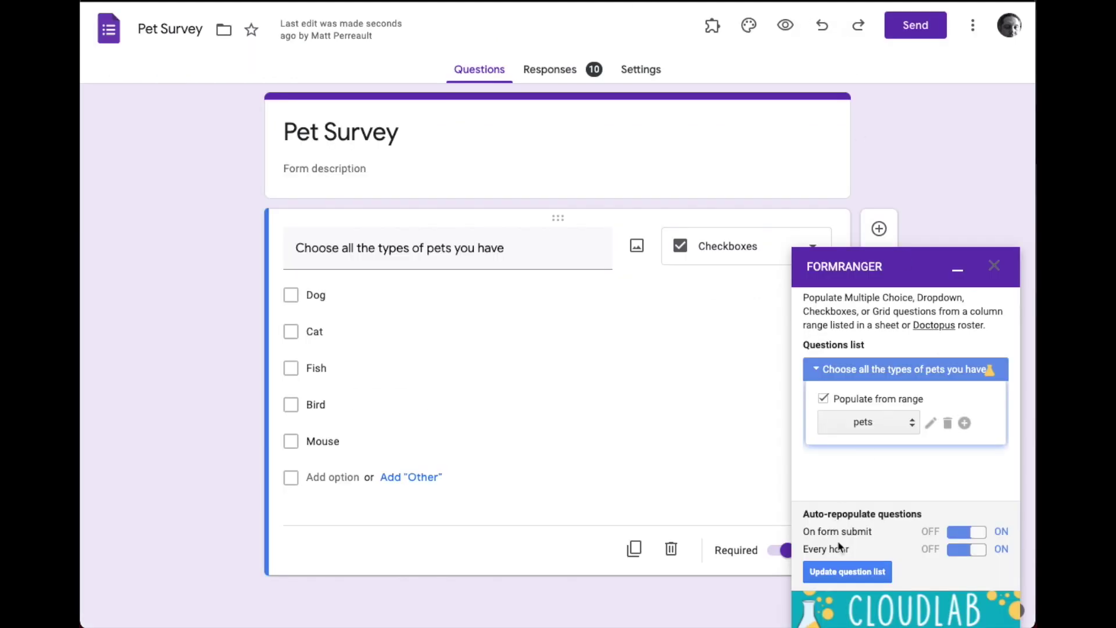
Step: Preview the form and submit a test response choosing Bird
left_click(785, 25)
left_click(340, 291)
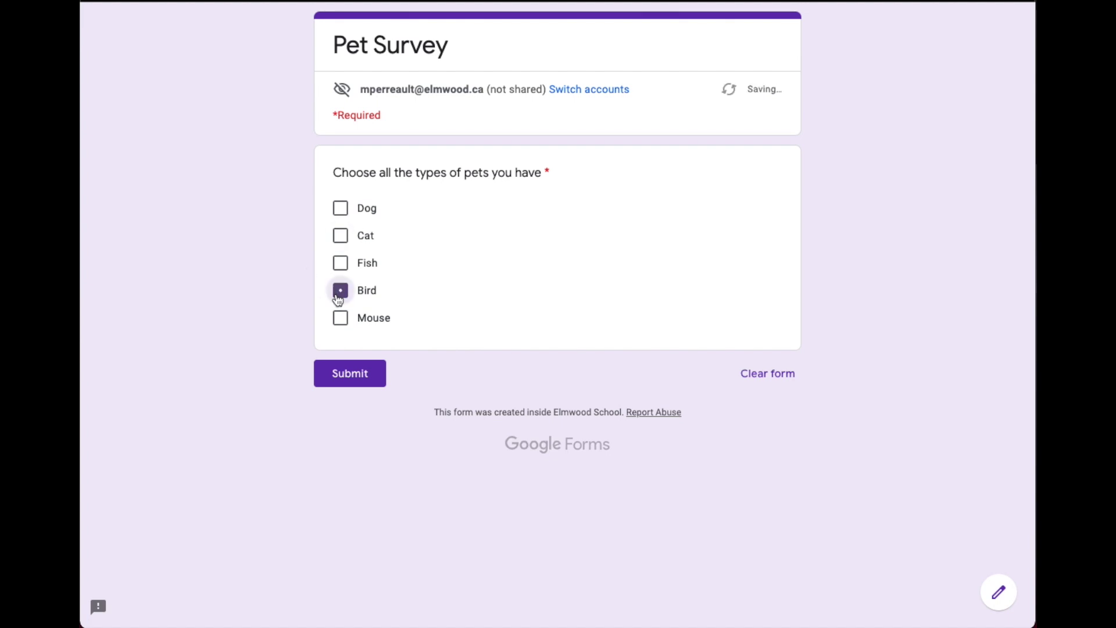
left_click(359, 374)
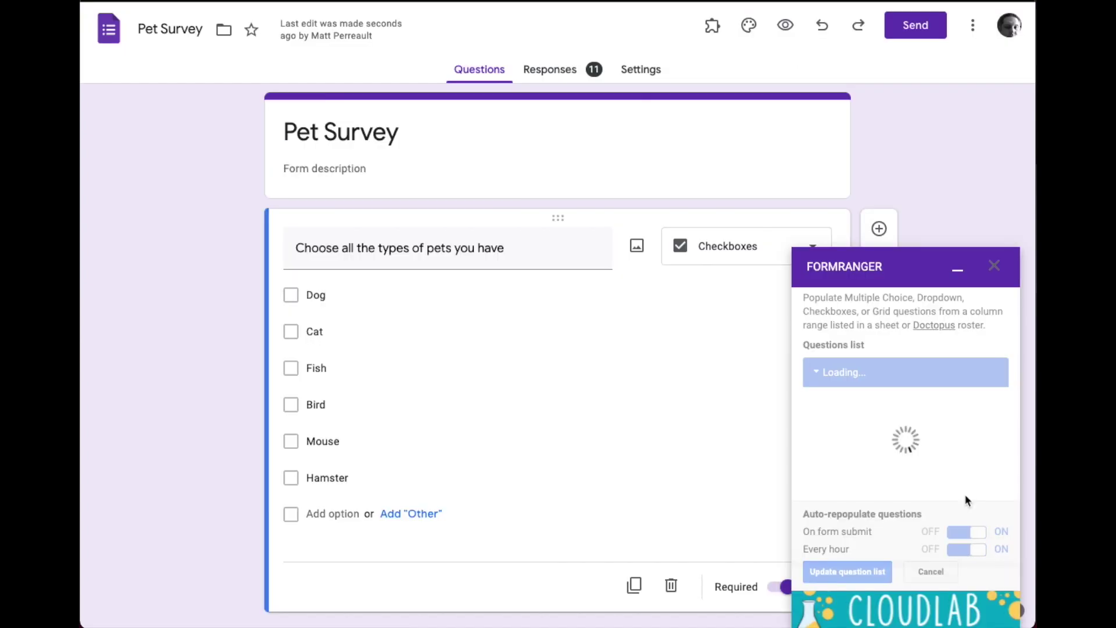